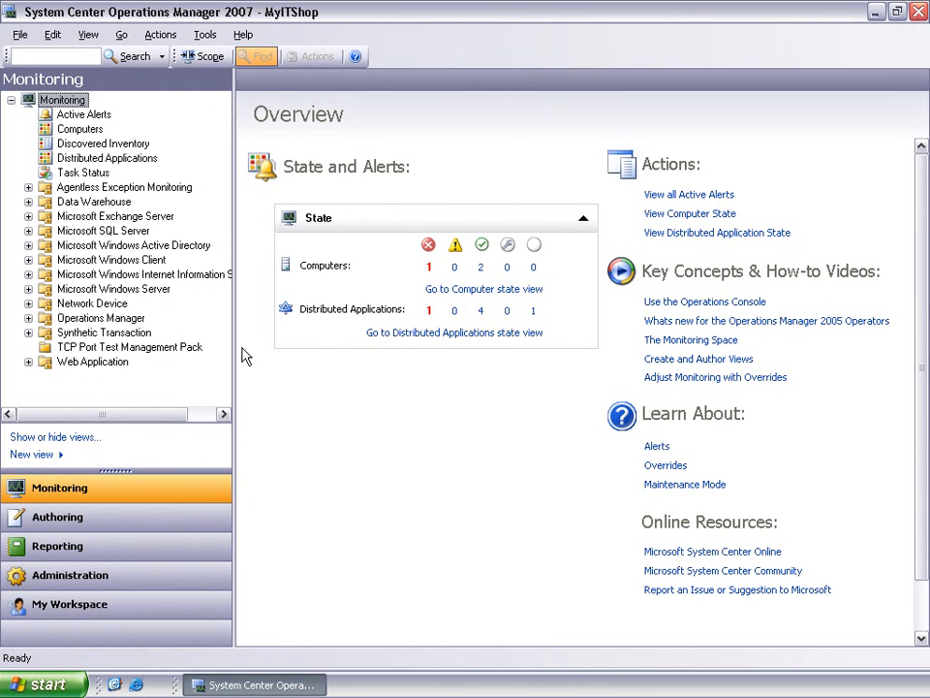
Step: Start the Add Monitoring Wizard from the management pack templates in the Authoring space, using the TCP Port monitoring type
click(60, 516)
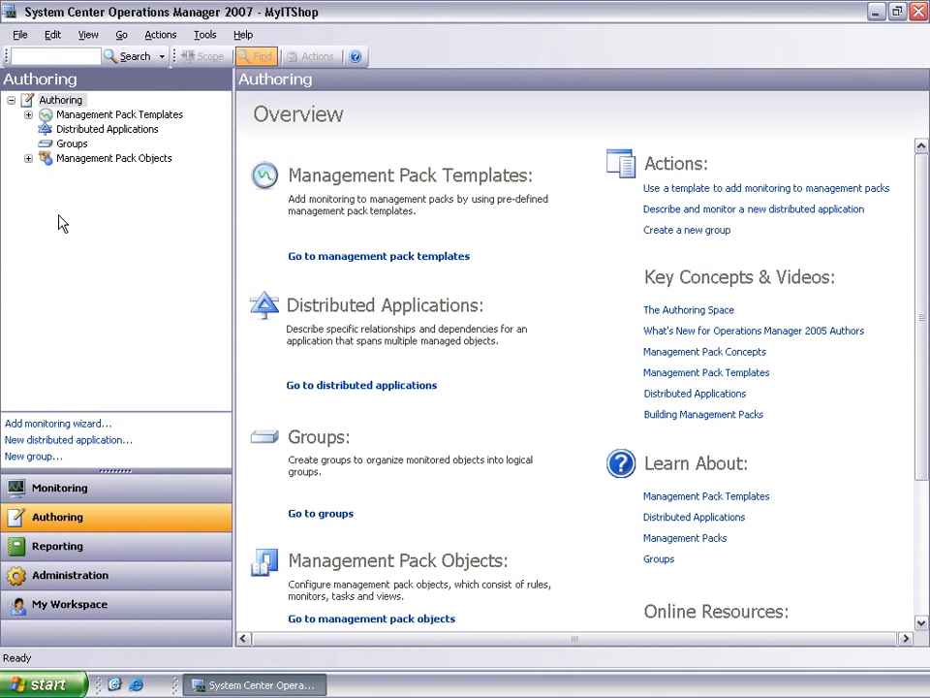
click(28, 114)
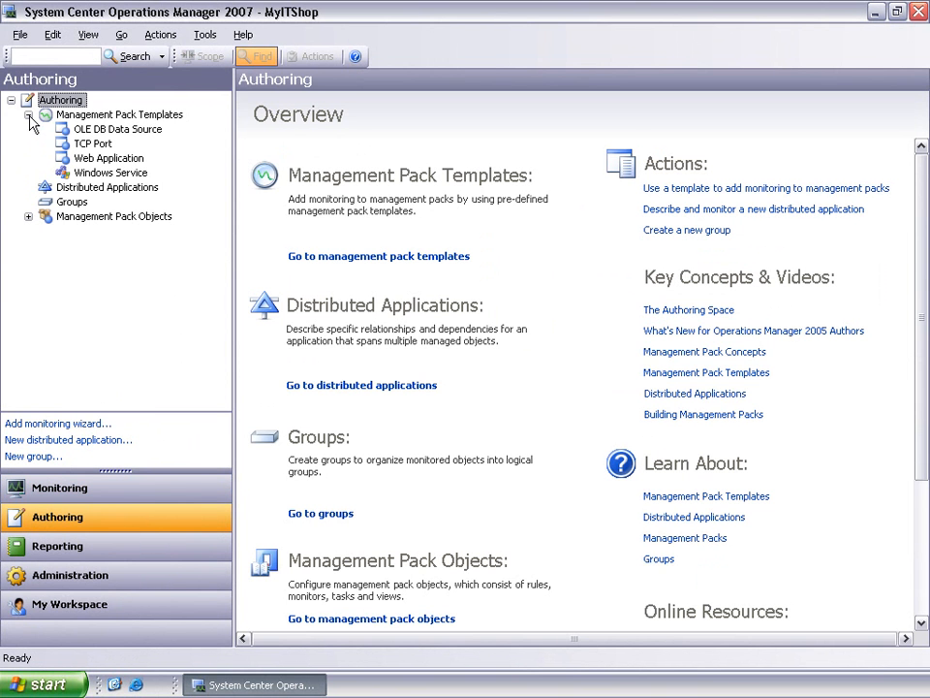
click(60, 116)
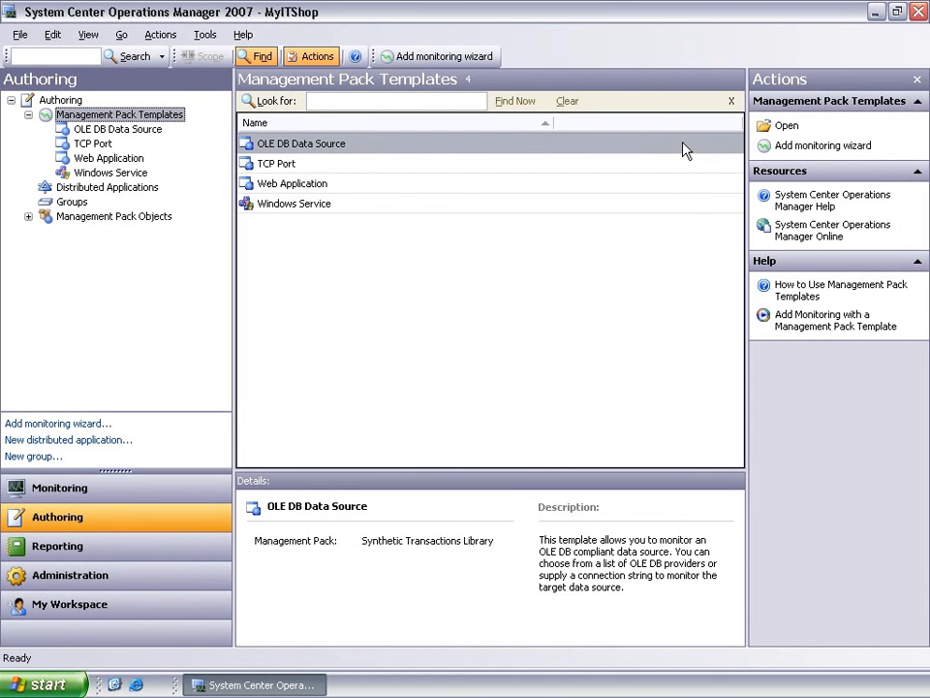
click(772, 146)
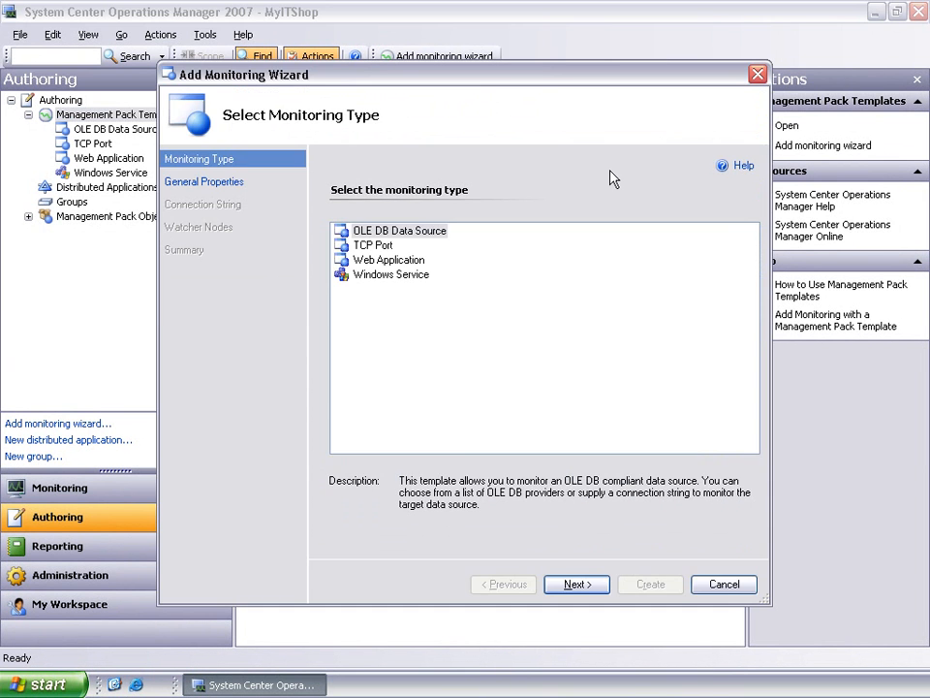
click(372, 246)
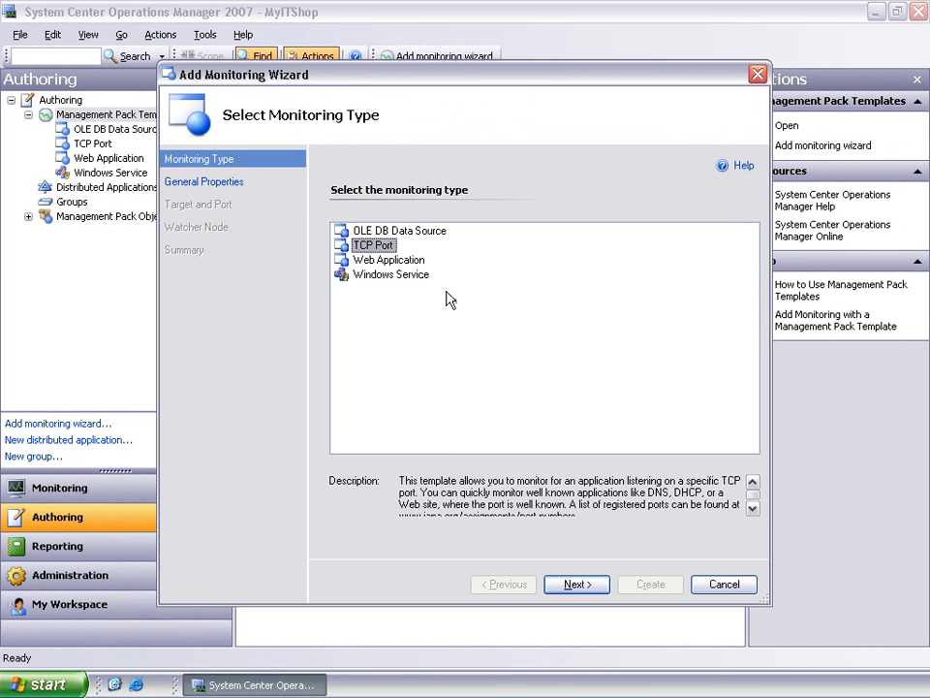
click(576, 585)
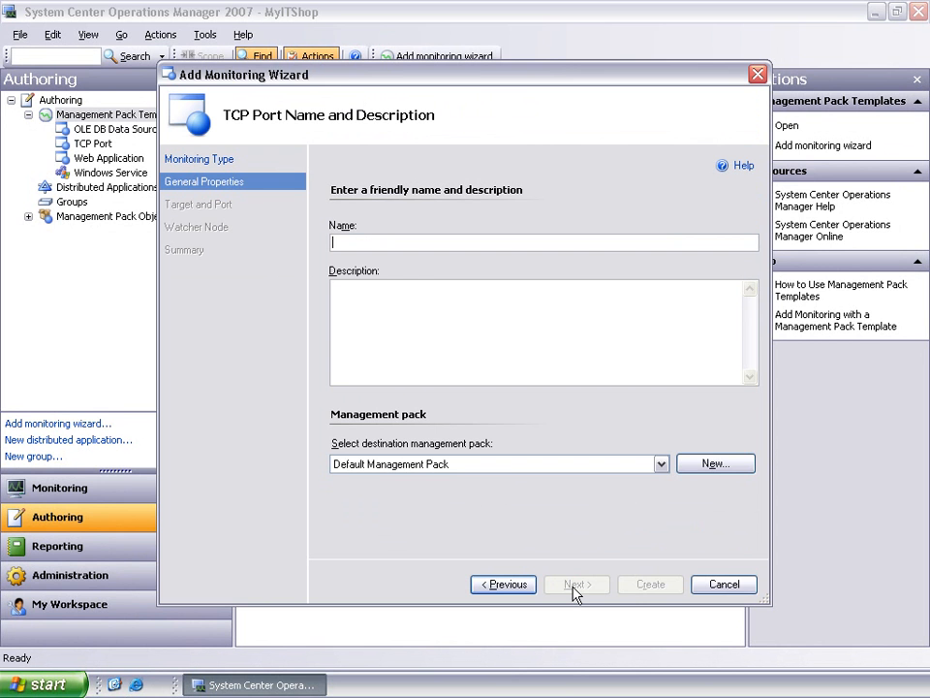
Step: Name the monitor "OpsMgr SDK Service Port Test" and describe it as "Verify the RMS is responding to port 5724 which indicates the SDK service is responding properly."
text(OpsMgr)
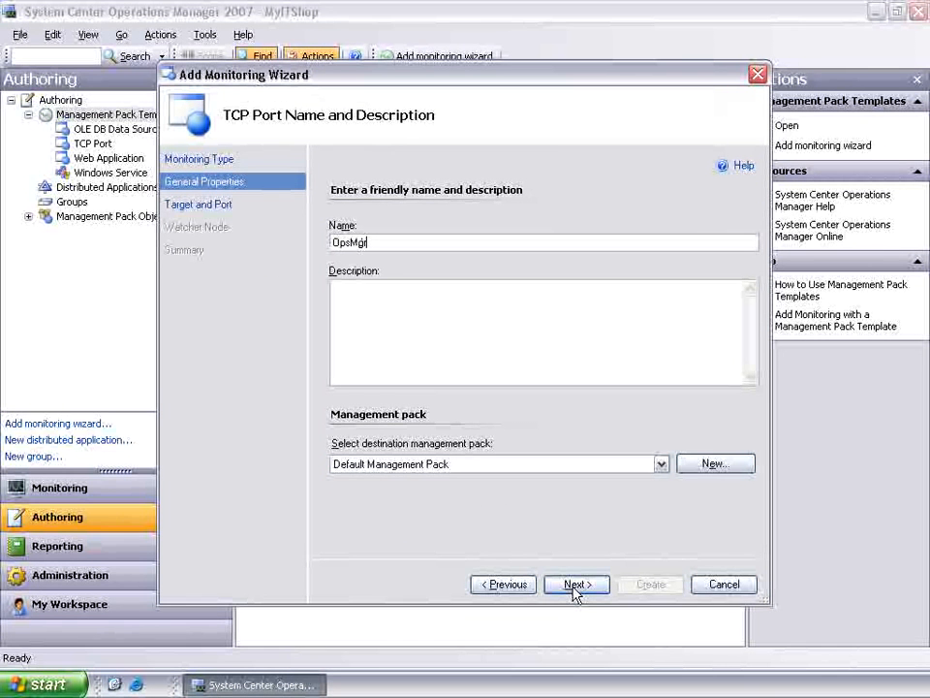
text( SDK)
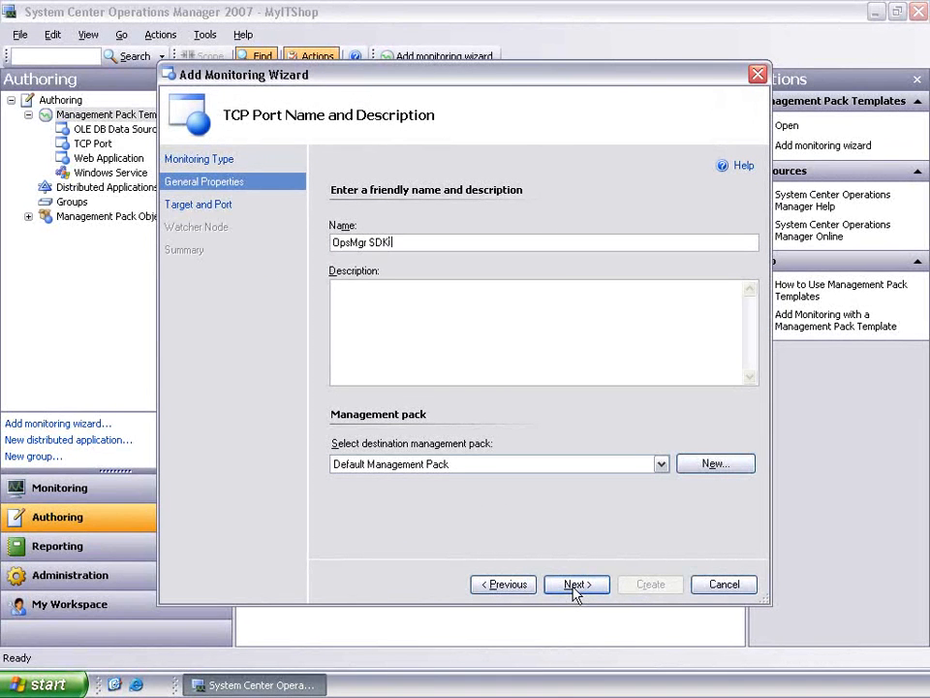
text( Service Port Test)
key(Tab)
text(Verify the RMS is responding to port 5724 which indicates the SDK service is responding properly)
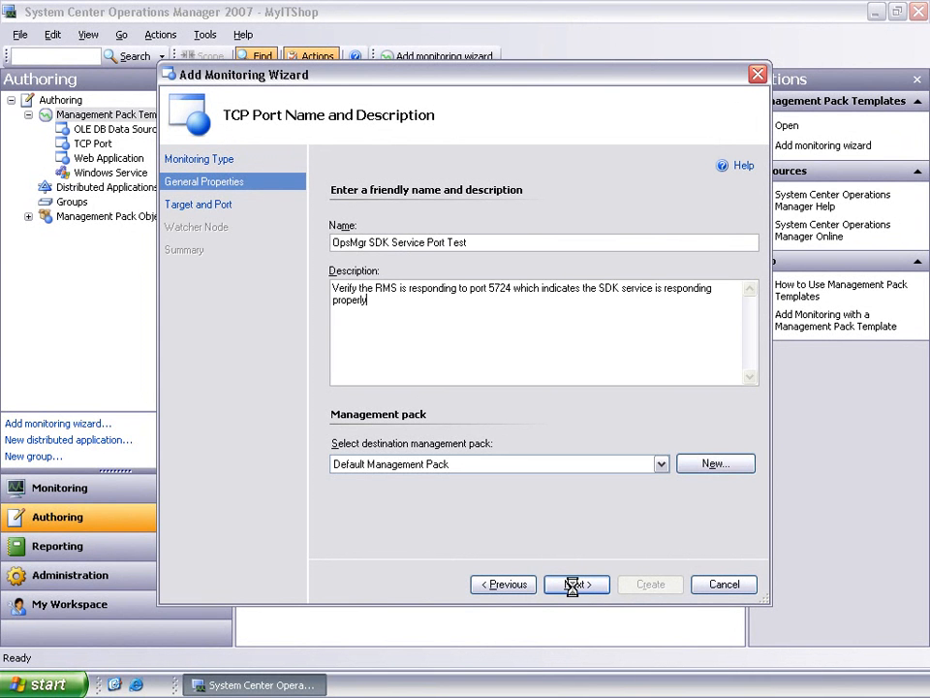
text(.)
Step: Choose TCP Port Test Management Pack as the destination management pack and continue to the target and port settings
click(663, 465)
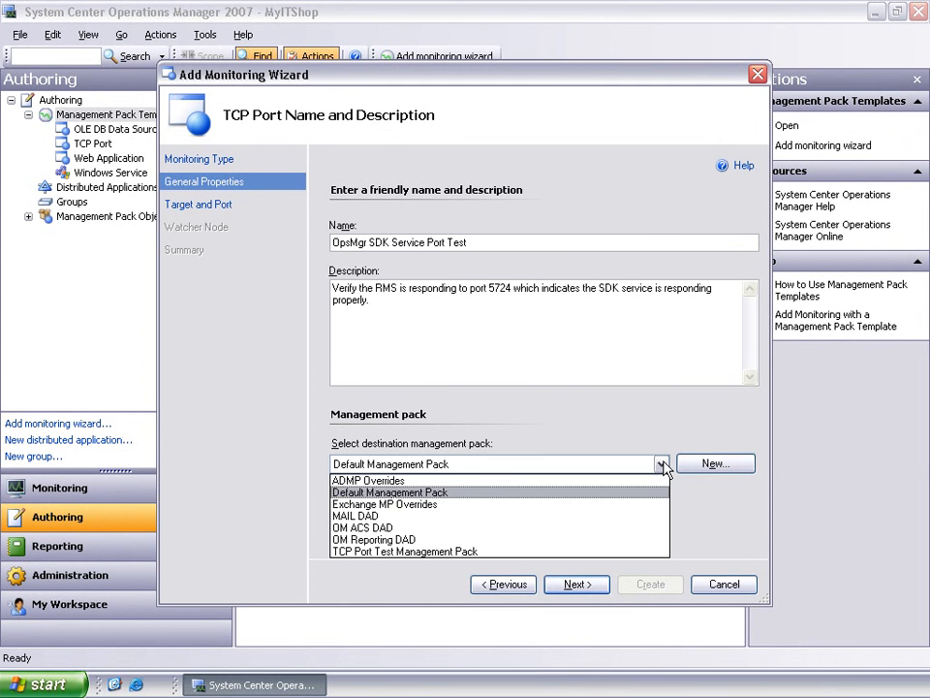
click(606, 551)
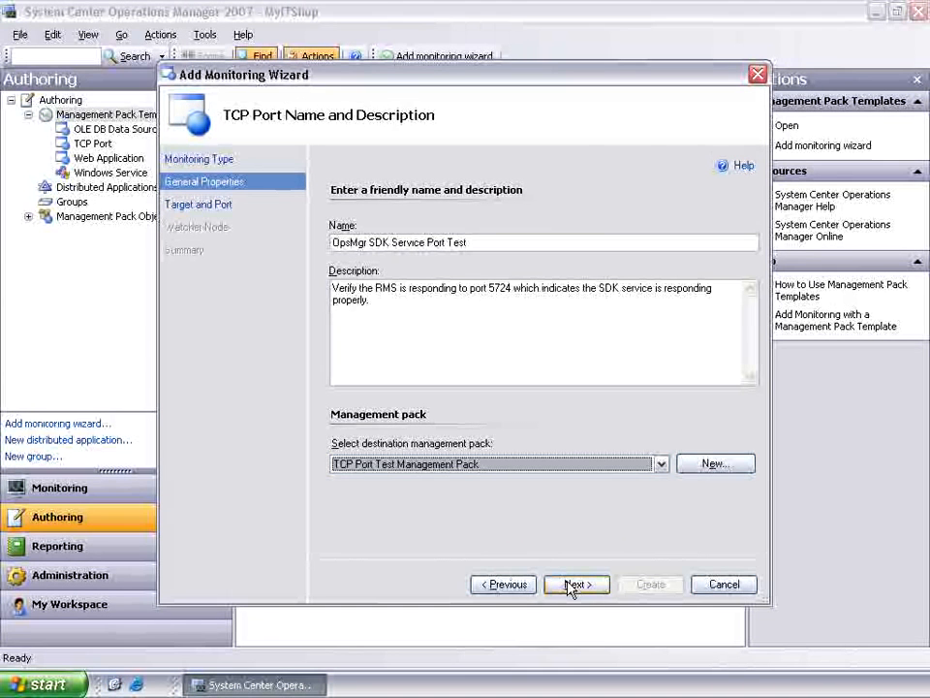
click(576, 585)
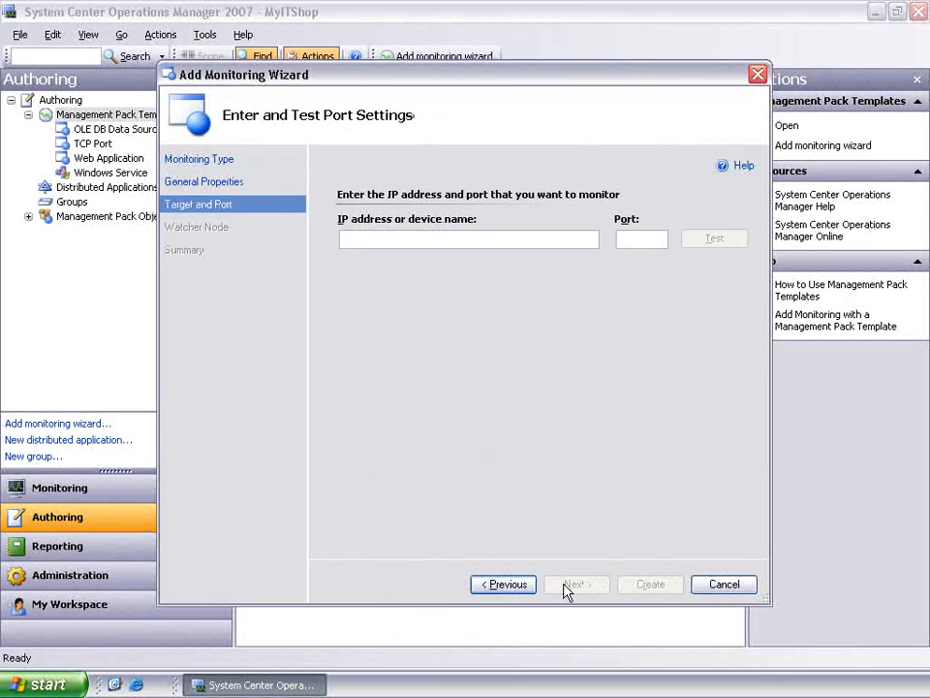
Step: Set the monitored target to opsmgr.contoso.com on port 5724, test the connection, and continue to the watcher nodes
text(opsmgr.contoso.com)
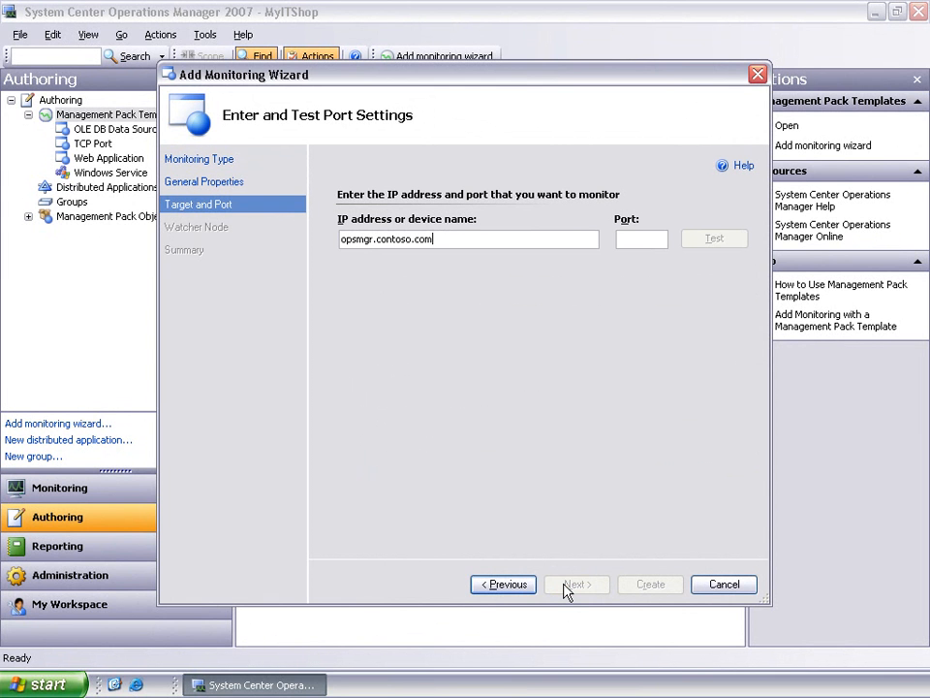
key(Tab)
text(5724)
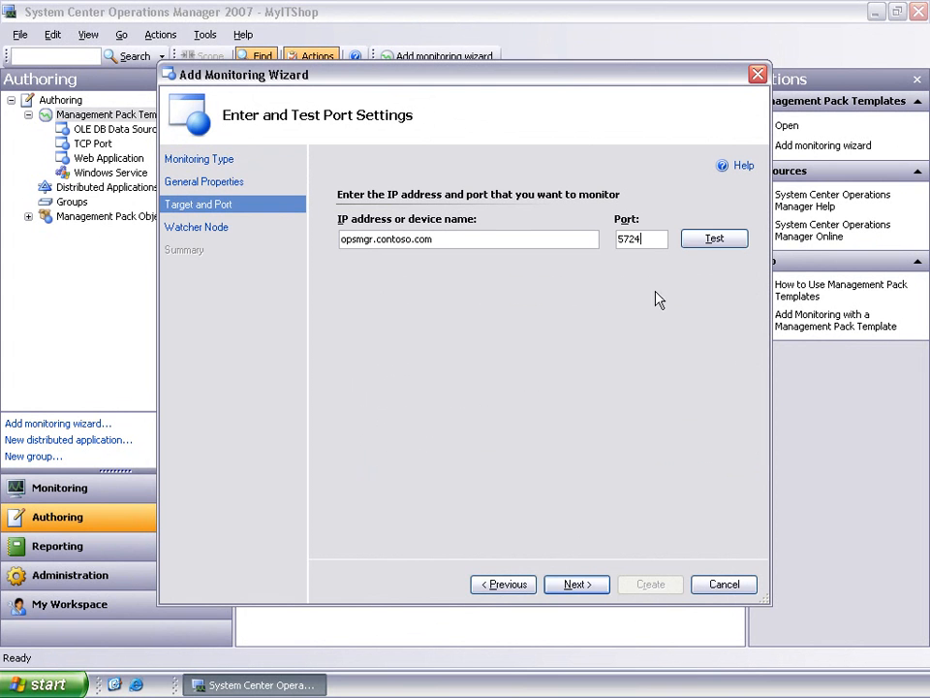
click(688, 242)
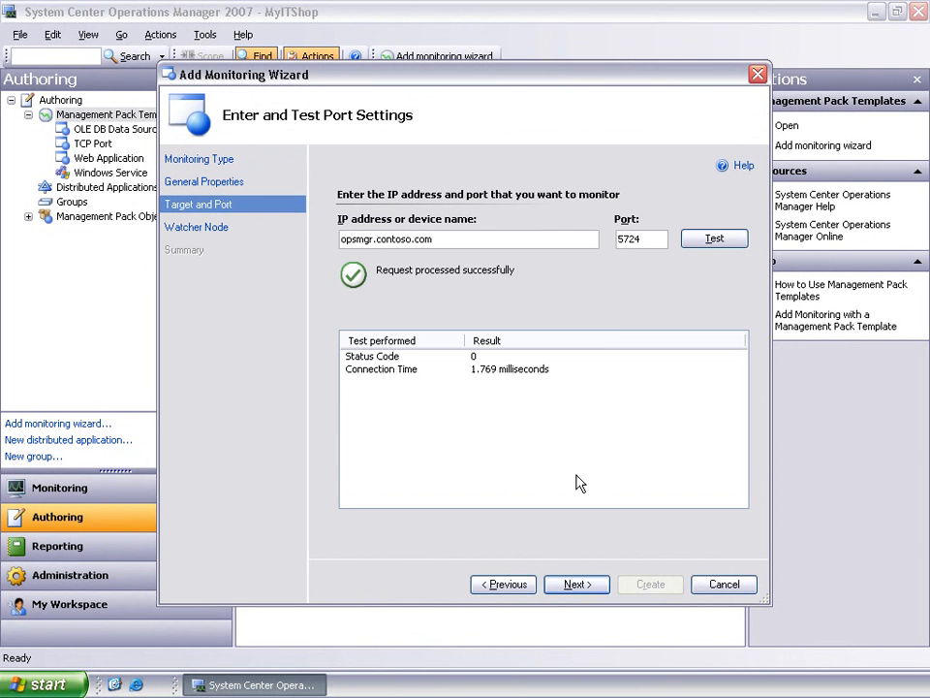
click(575, 585)
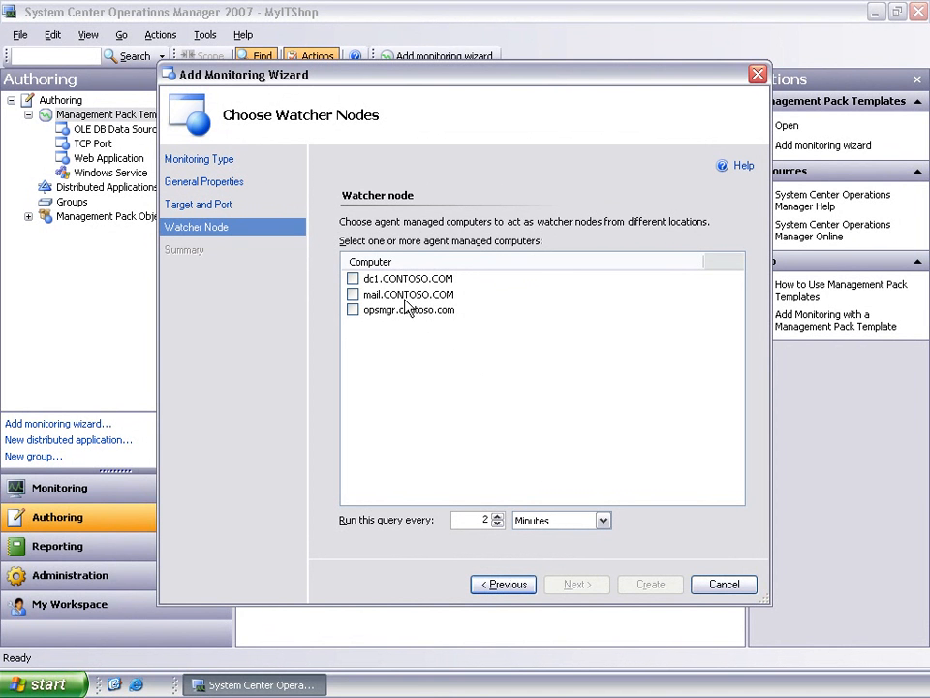
Step: Assign opsmgr.contoso.com as the only watcher node and create the port monitor
click(353, 294)
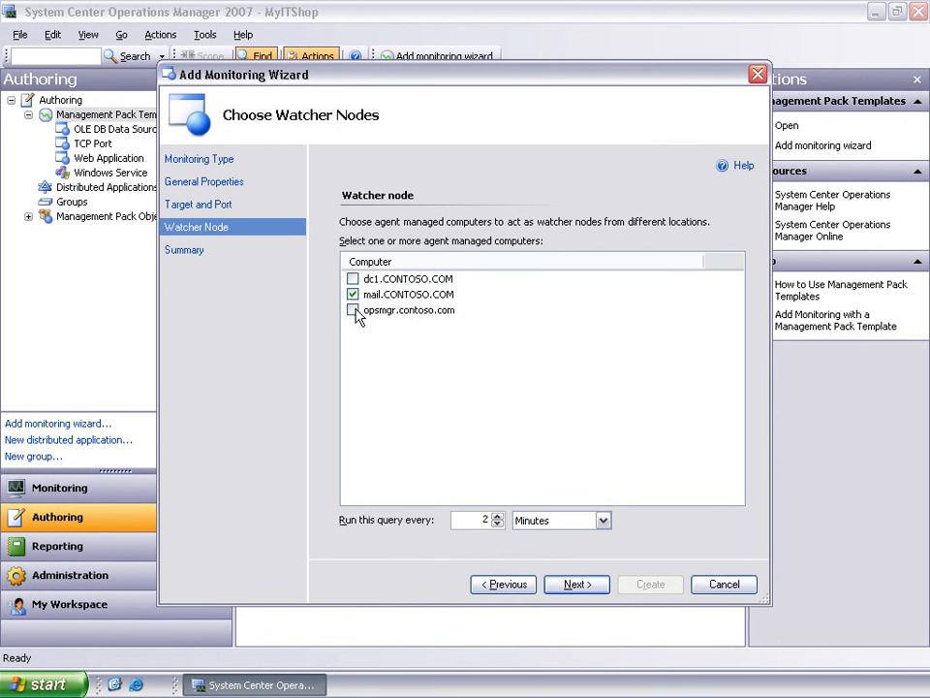
click(352, 310)
click(355, 295)
click(603, 521)
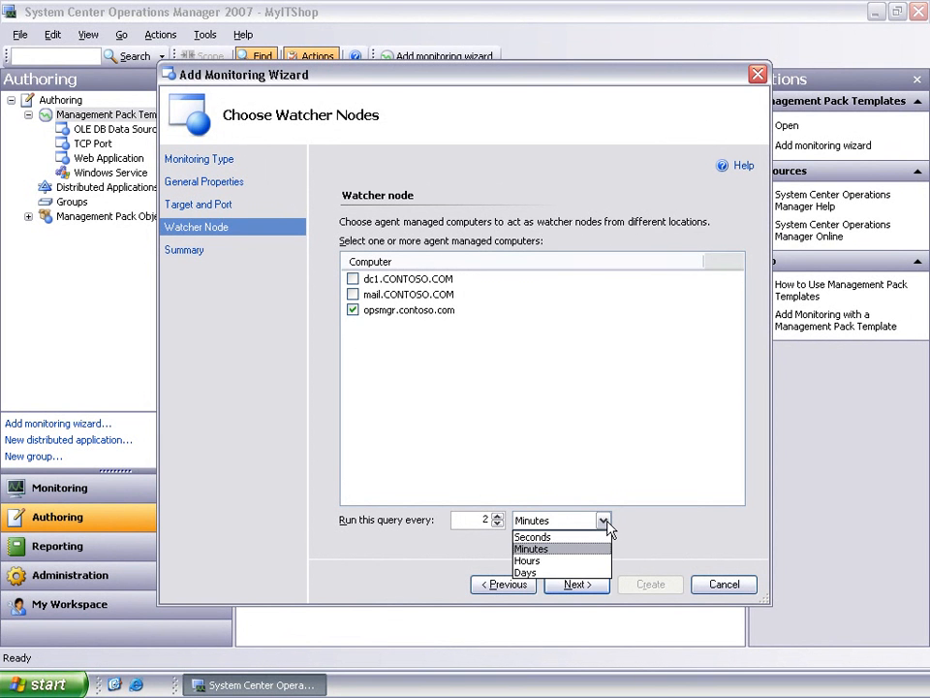
click(605, 522)
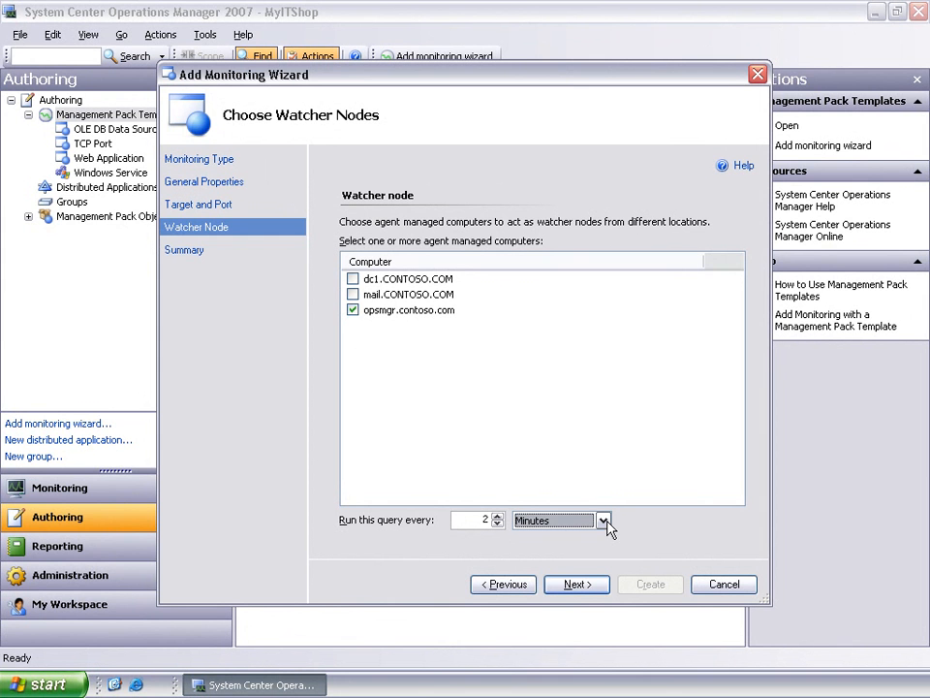
click(575, 585)
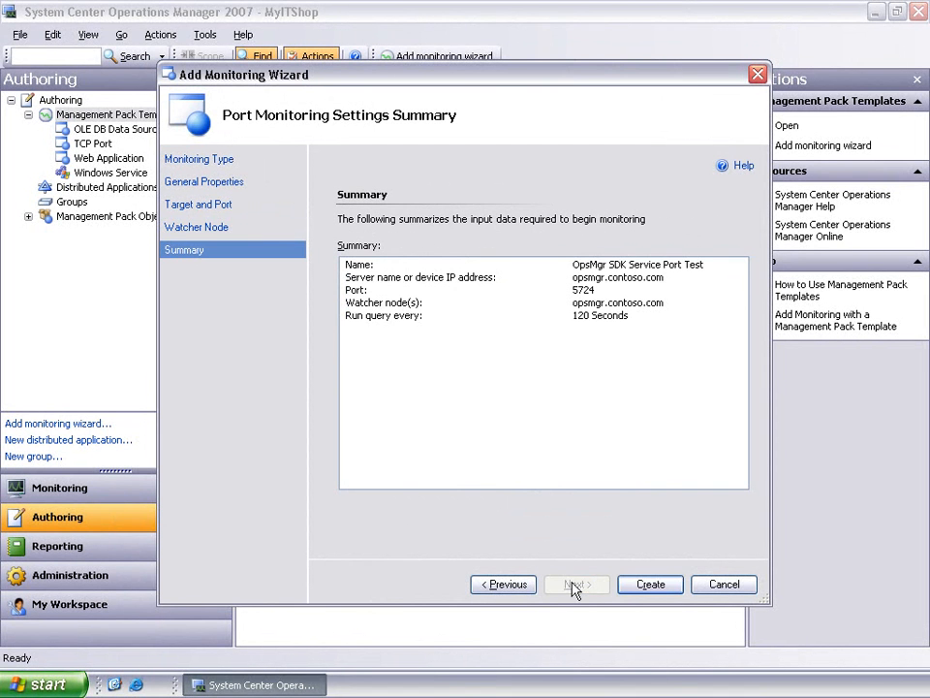
click(627, 586)
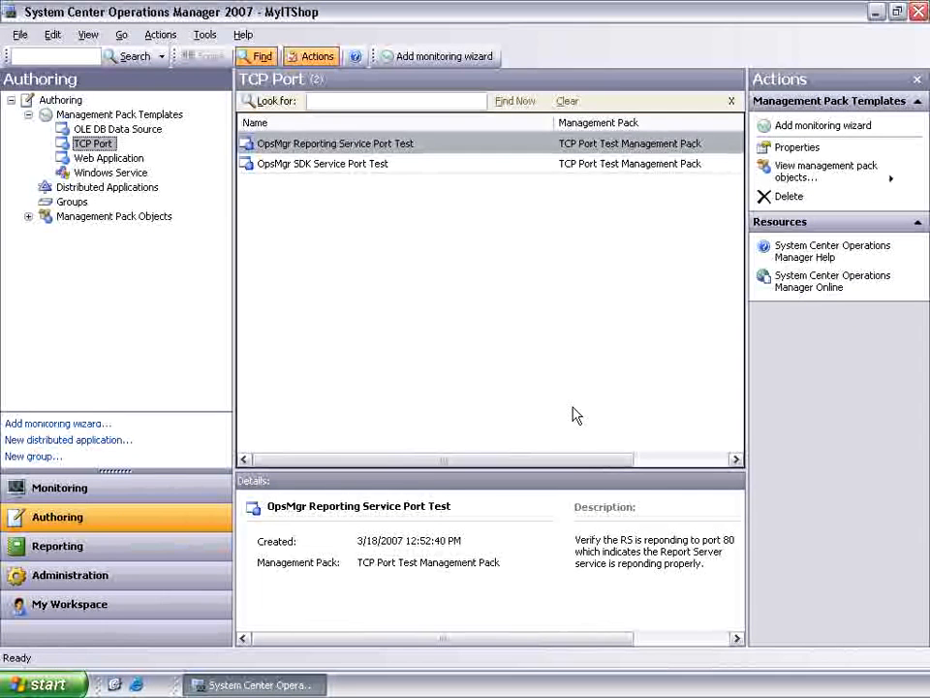
Step: Open the monitors of OpsMgr SDK Service Port Test and expand its Entity Health tree down to the individual Availability monitors
click(393, 167)
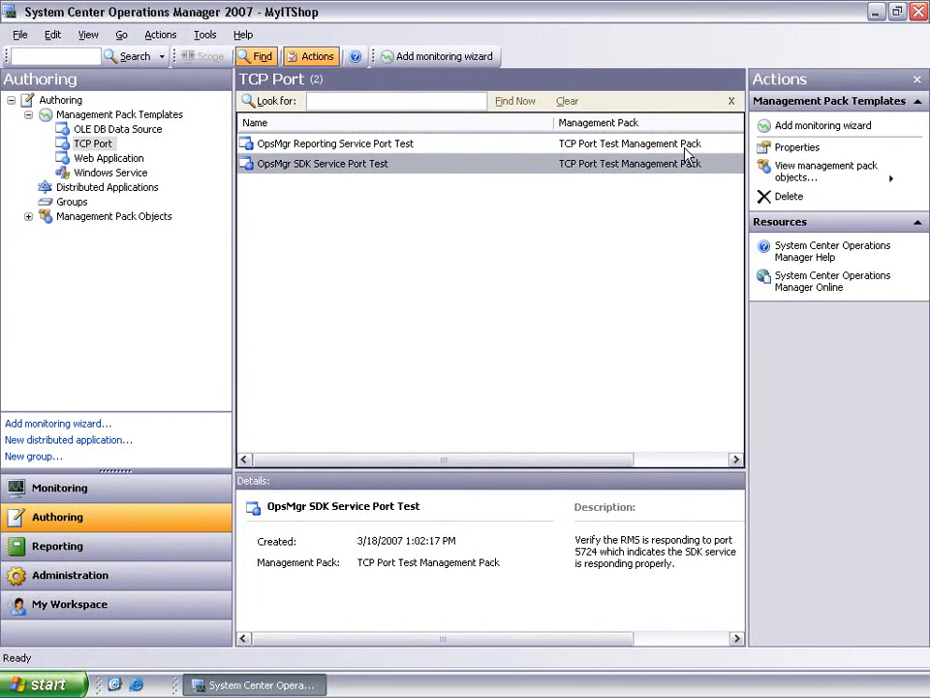
click(778, 172)
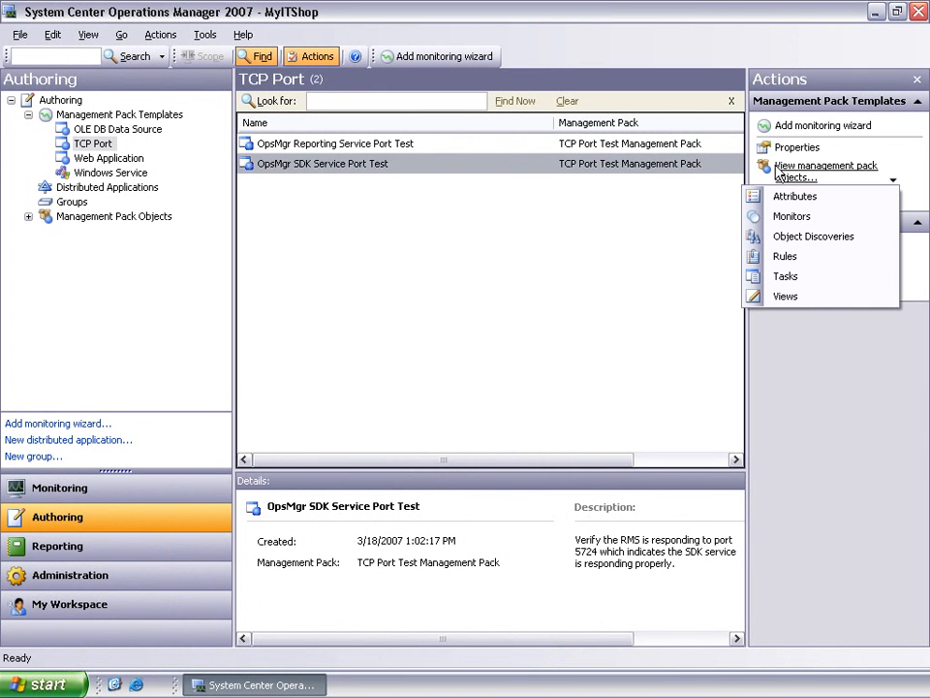
click(790, 217)
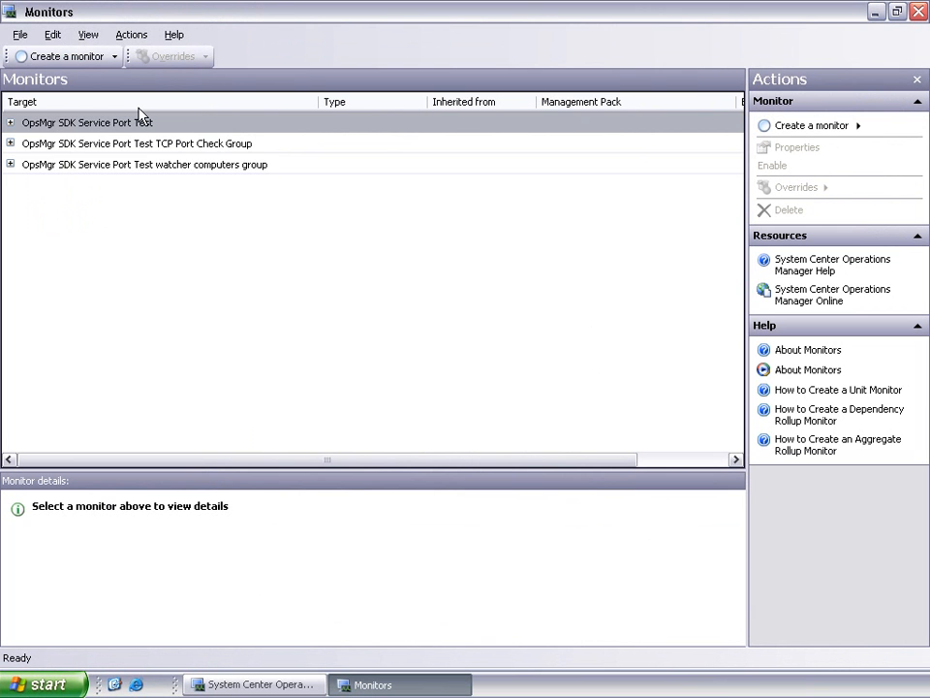
click(11, 123)
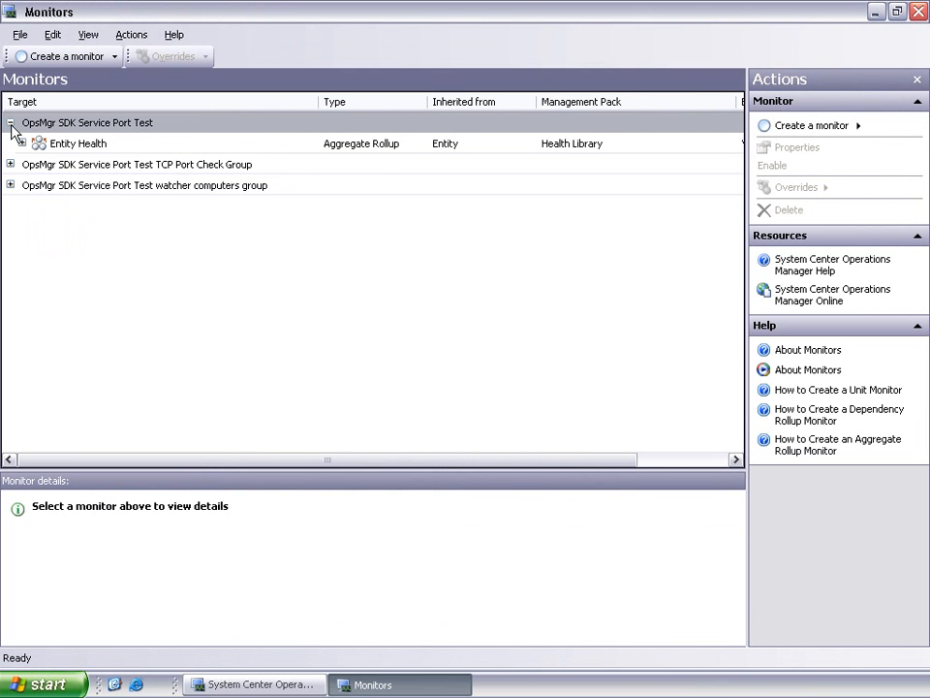
click(22, 143)
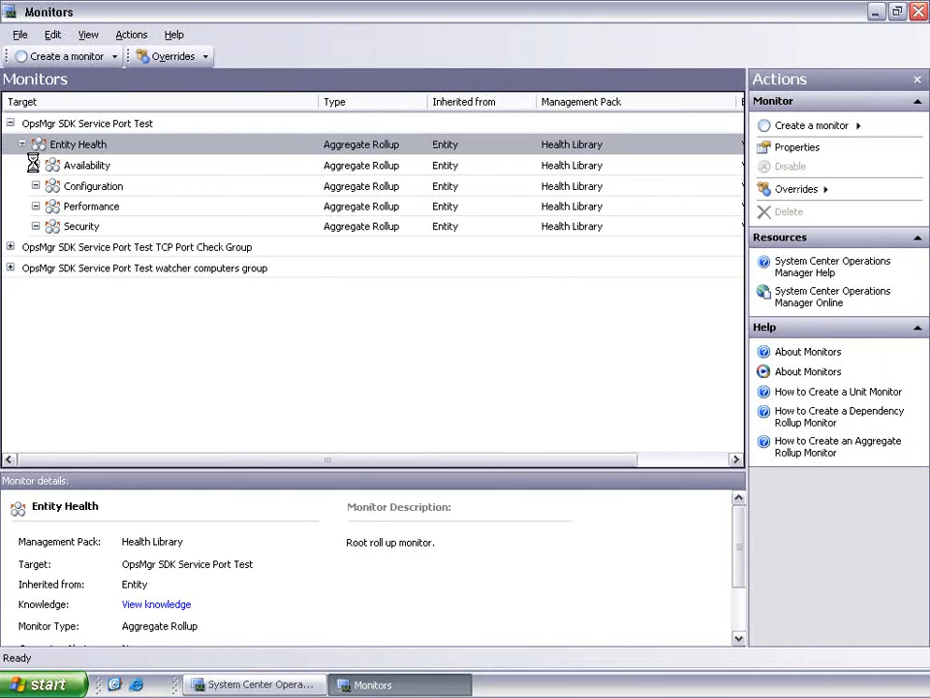
click(35, 166)
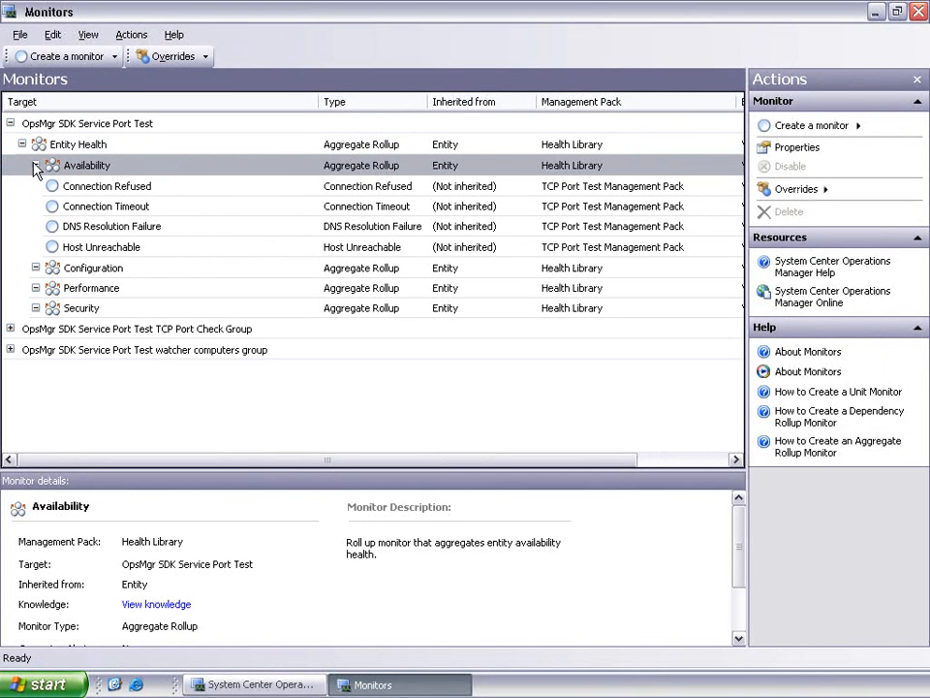